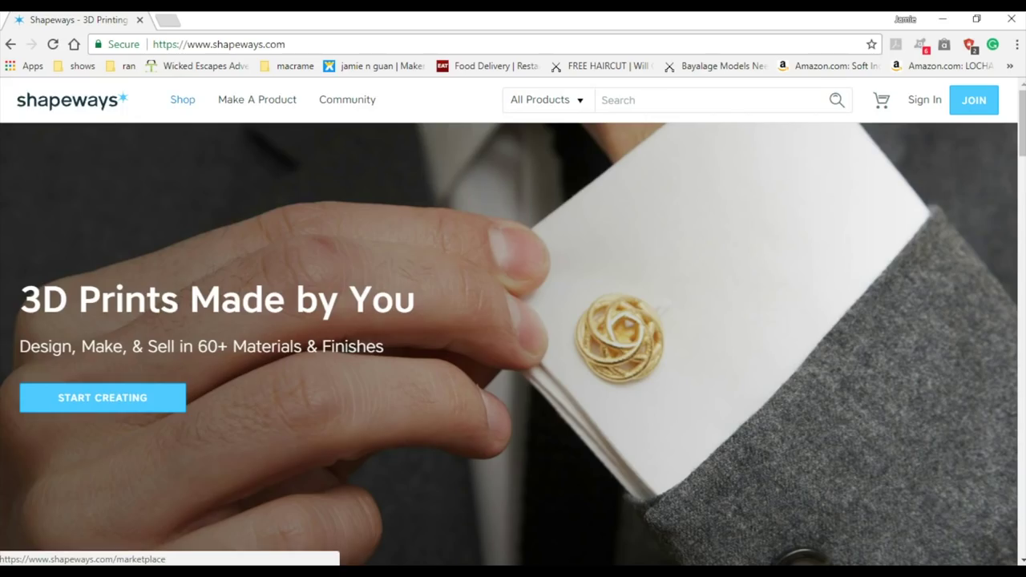
- Go to the Shapeways 3D printing marketplace and scroll down to the Art collection tiles
left_click(182, 99)
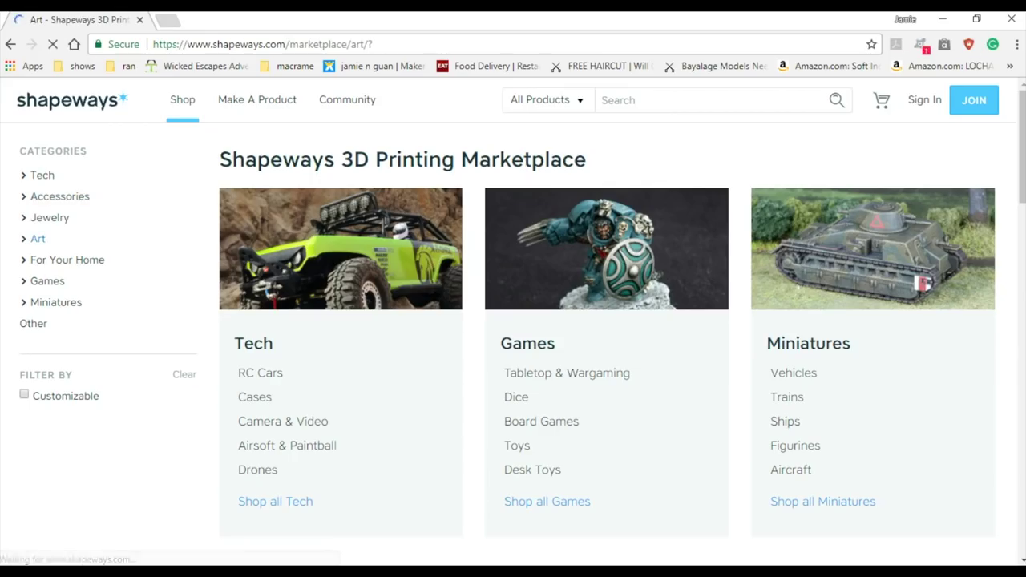
scroll(513, 320, "down", 2)
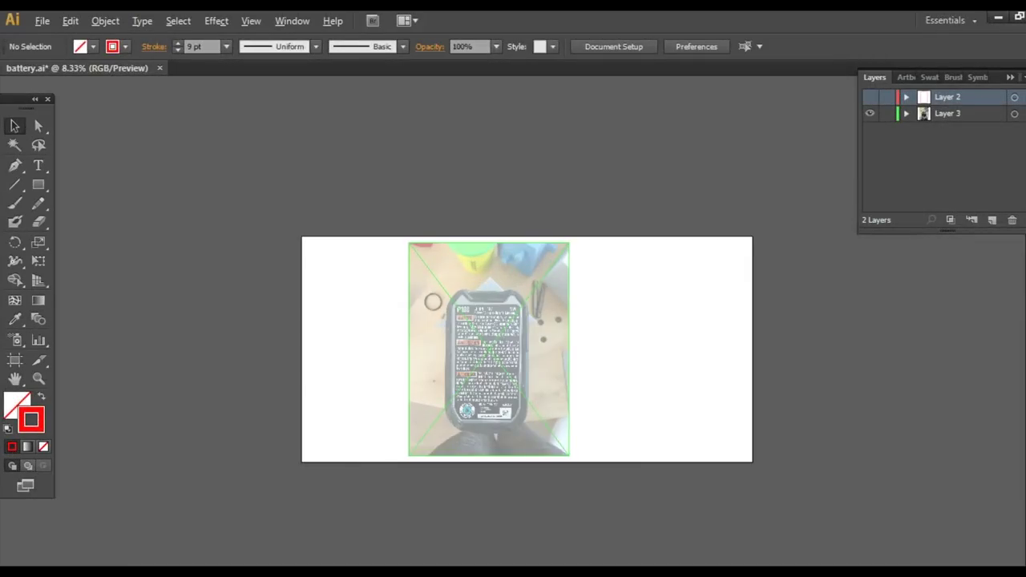
- Zoom in, show Layer 2's red outline, hide Layer 3's photo, and pick SVG as save format
key("ctrl+plus")
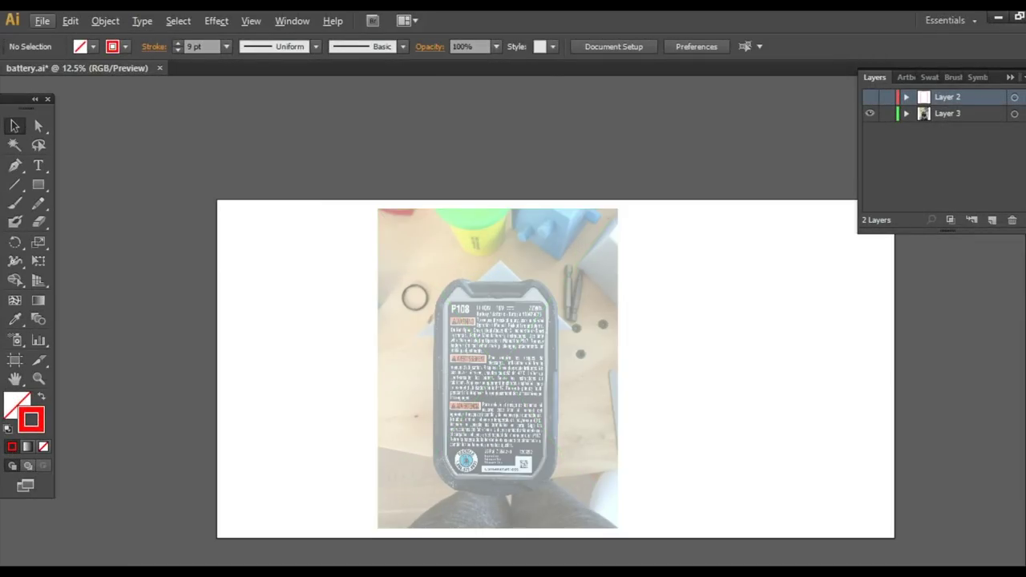
left_click(870, 96)
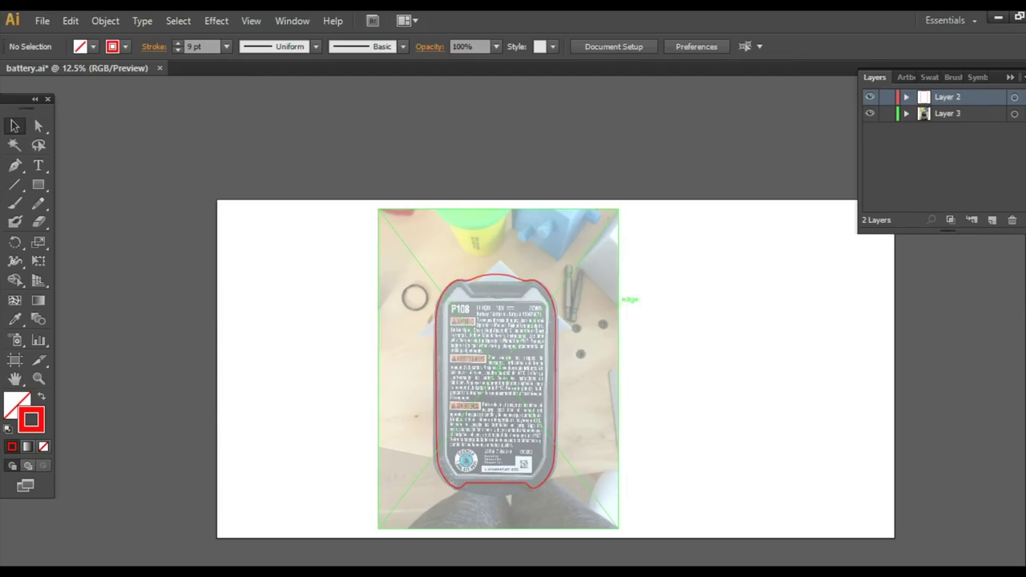
left_click(870, 113)
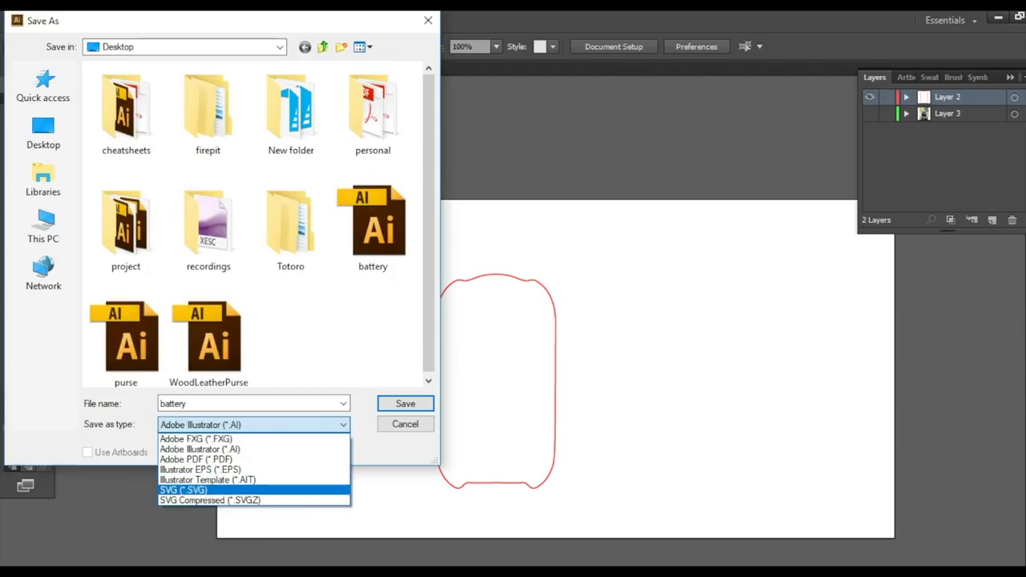
left_click(184, 489)
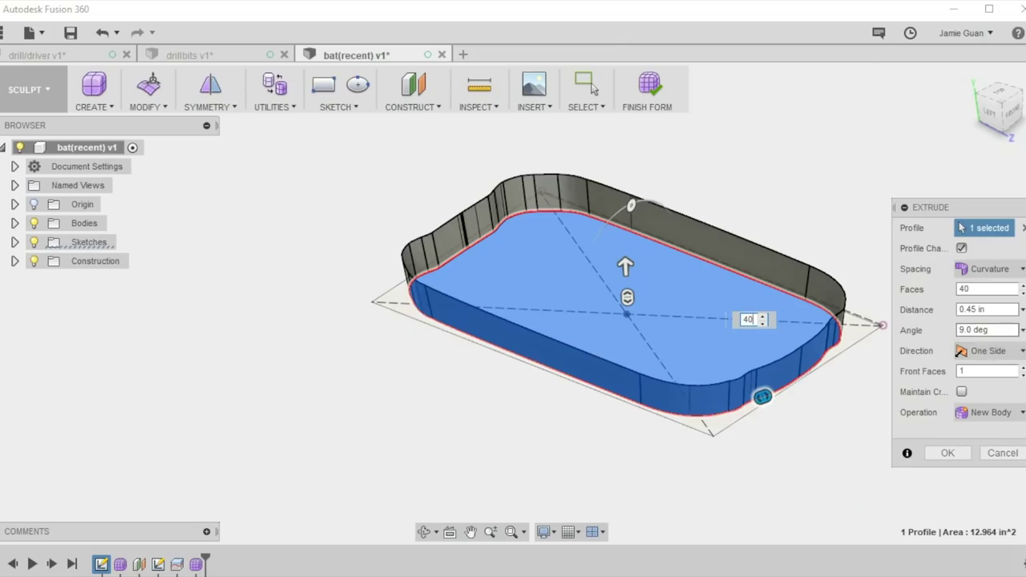
- Change the extrusion's Faces count from 40 to 24, keeping 0.45 in and 9.0 deg
scroll(405, 201, "up", 3)
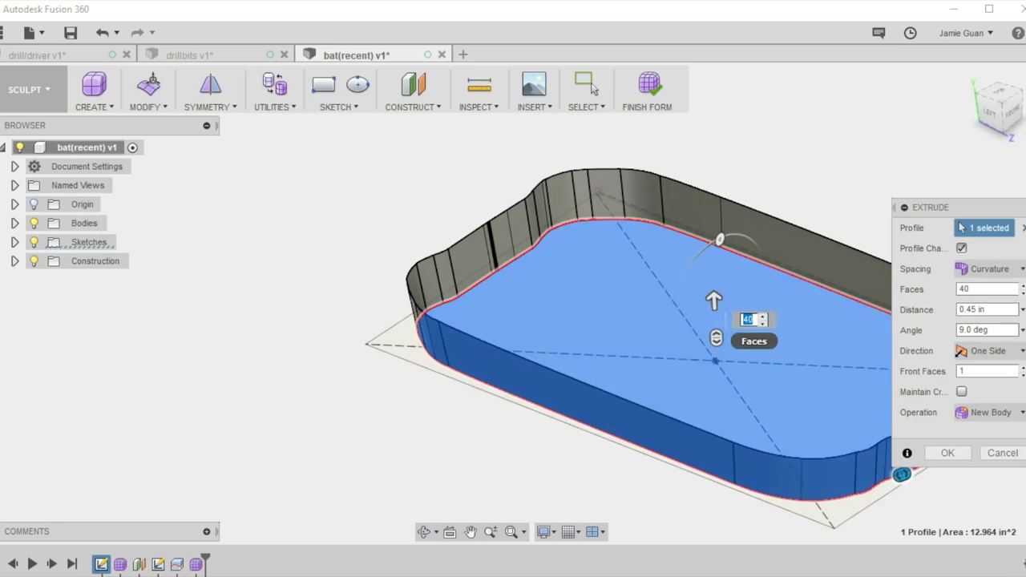
type("24")
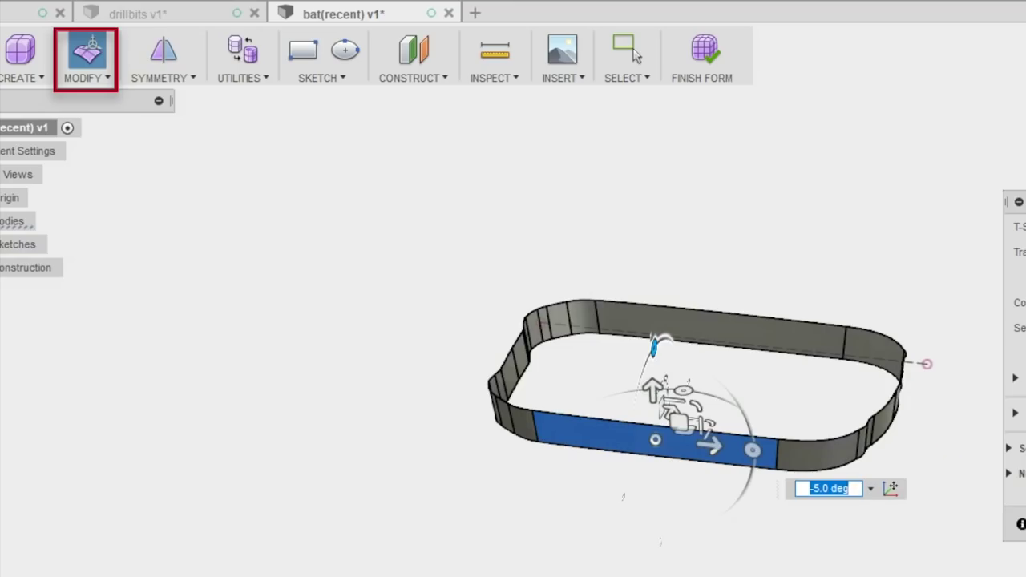
- Rotate the two selected wall faces 5.0 deg with Edit Form, then fit the ring in view
key("Return")
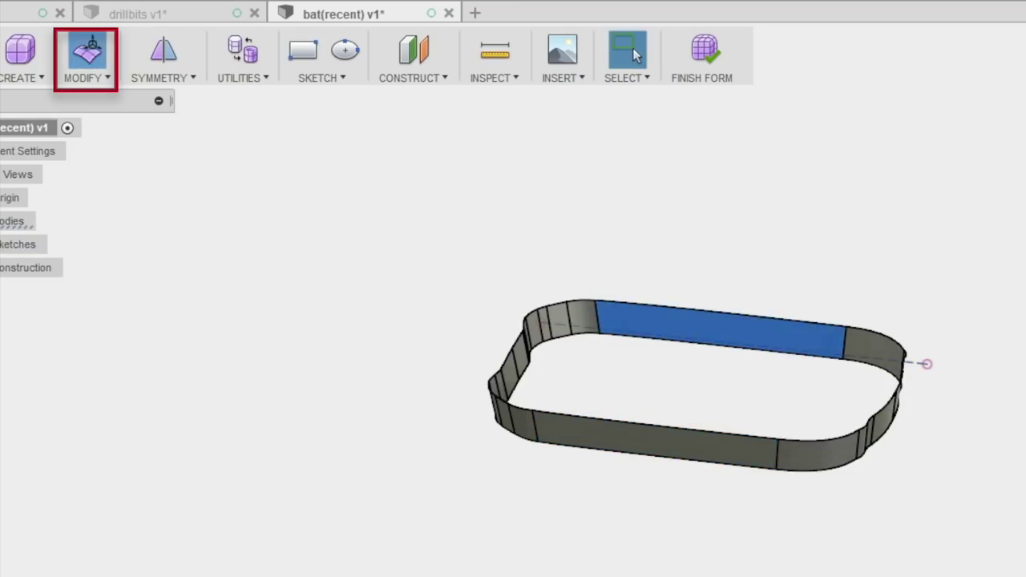
key("e")
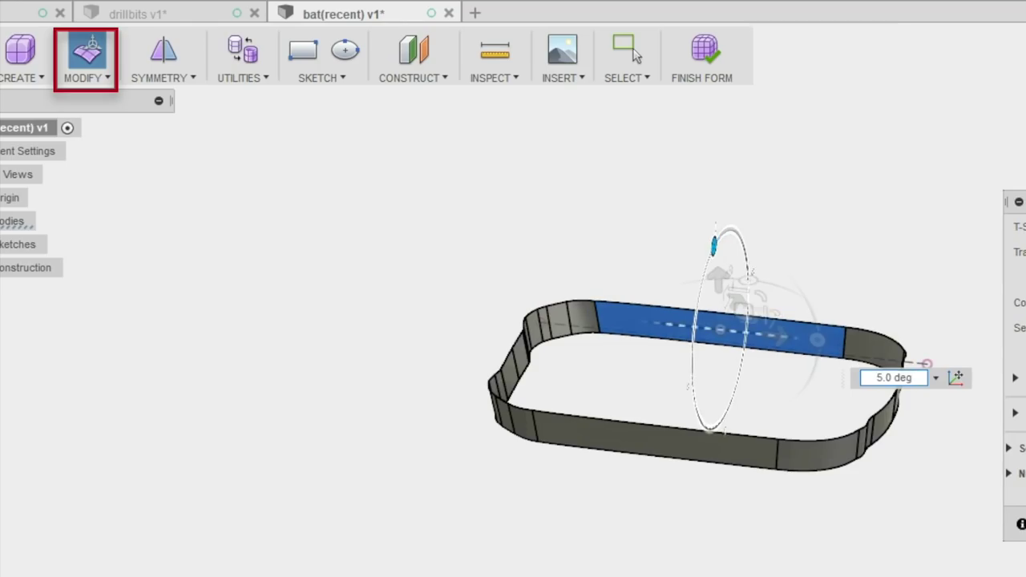
key("Return")
middle_click_drag(721, 385, 833, 409, "shift")
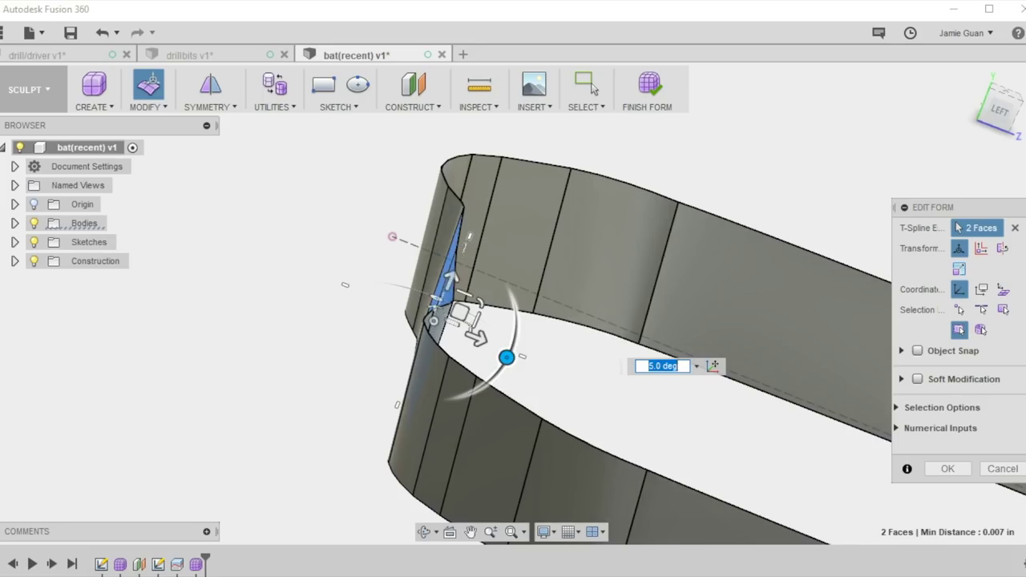
left_click(947, 468)
key("F6")
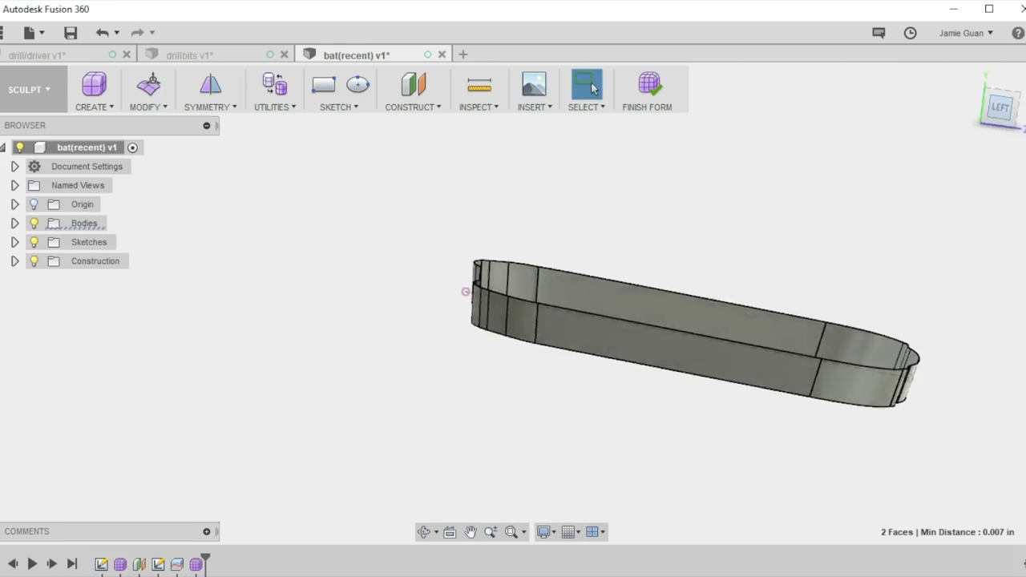
- Thicken the ring surface into a solid band
left_click(148, 106)
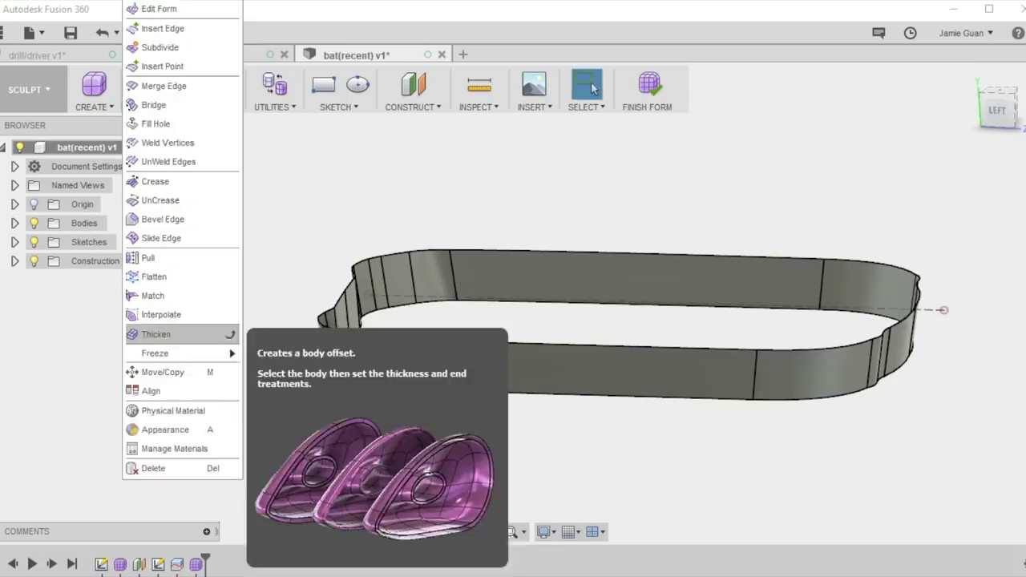
left_click(144, 406)
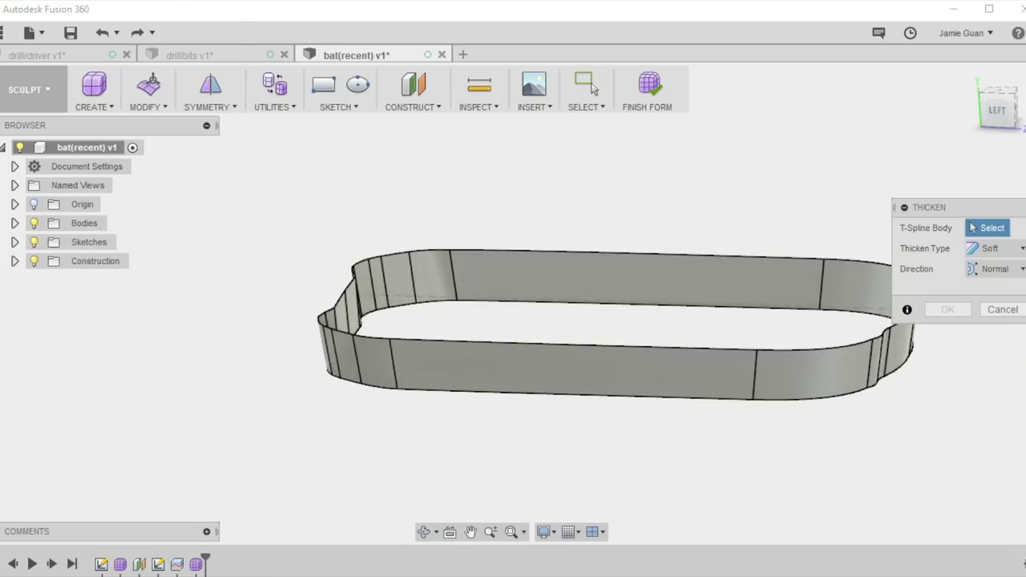
left_click(497, 445)
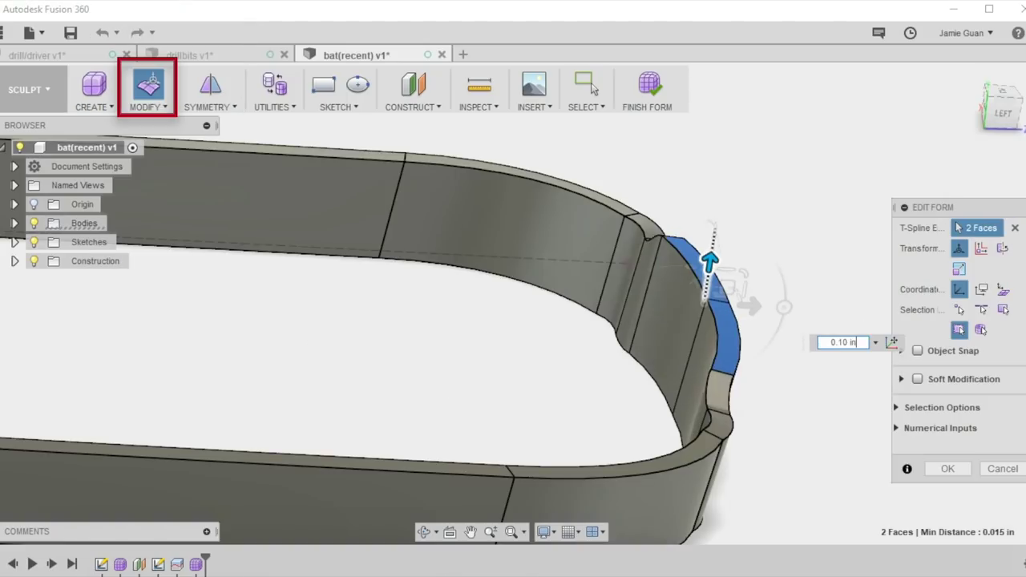
- Raise the selected end wall faces 0.40 in and push them outward by small offsets (0.03, -0.05 in)
left_click_drag(712, 239, 719, 197)
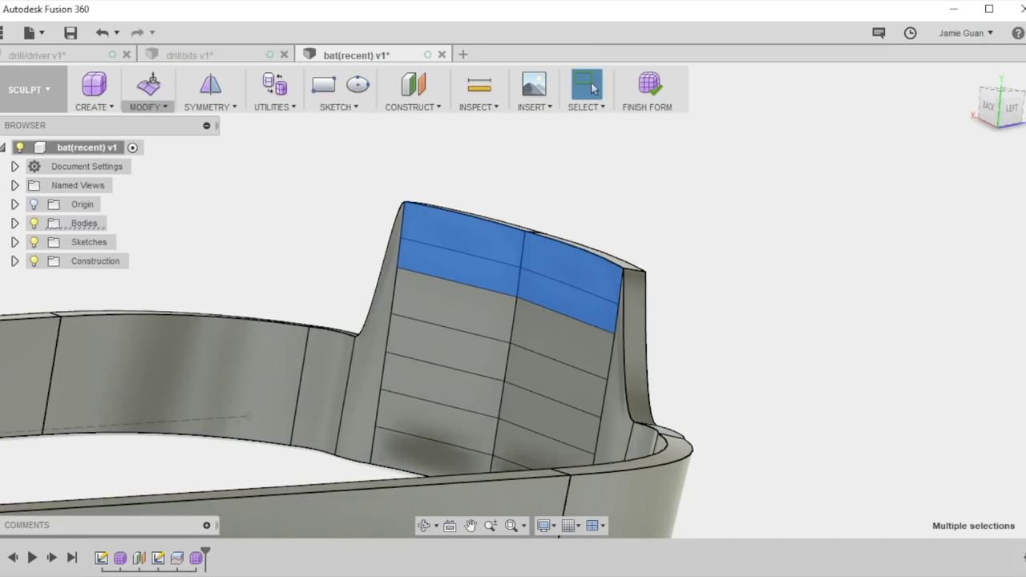
middle_click_drag(600, 259, 529, 260, "shift")
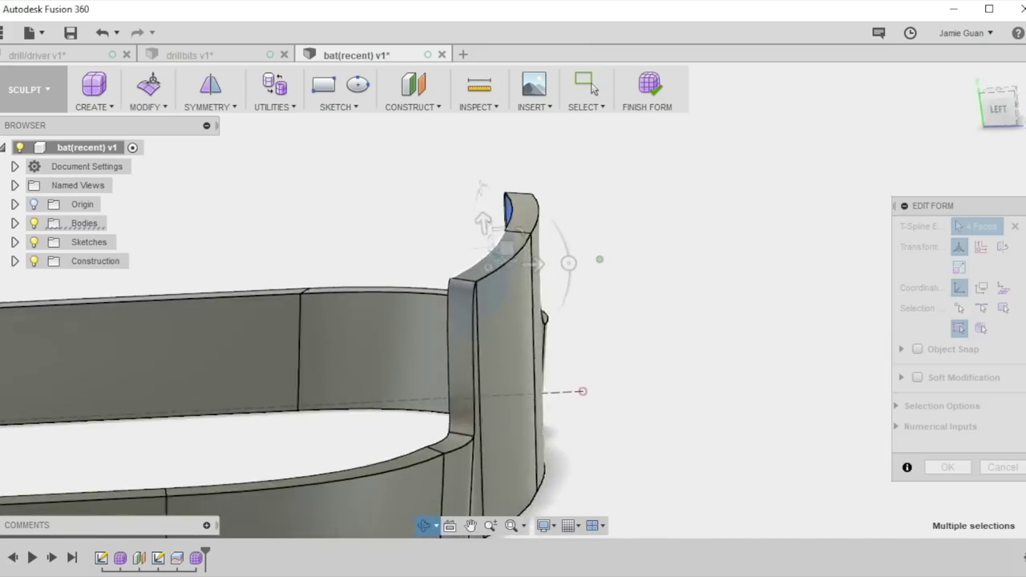
middle_click_drag(457, 260, 477, 254, "shift")
left_click_drag(533, 264, 455, 268)
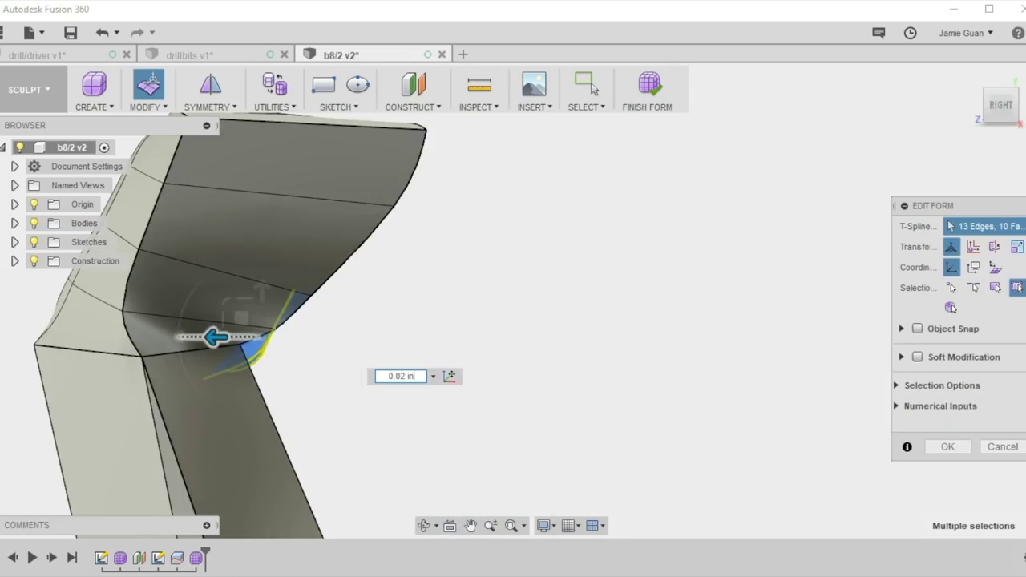
left_click_drag(214, 336, 205, 337)
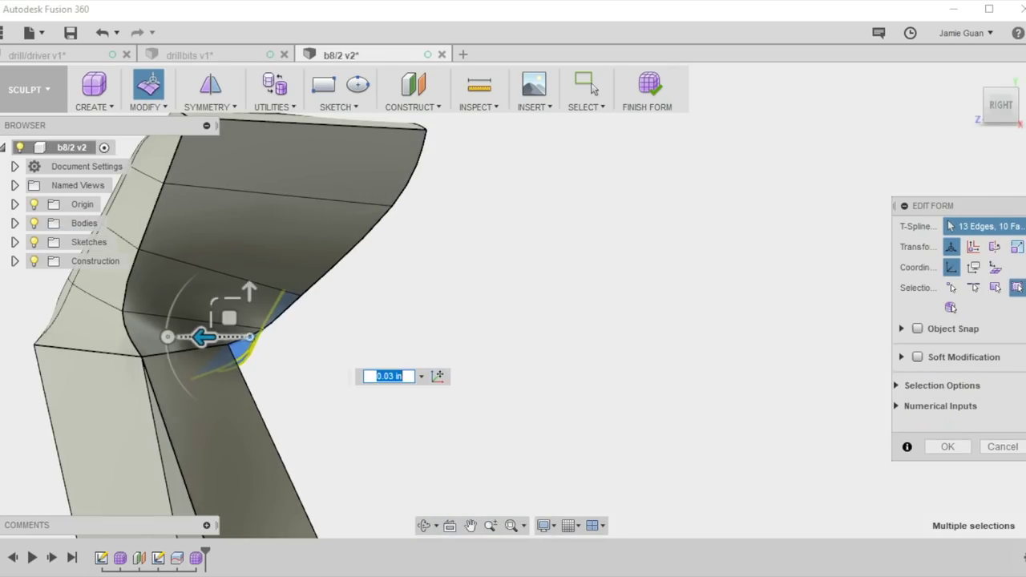
key("Return")
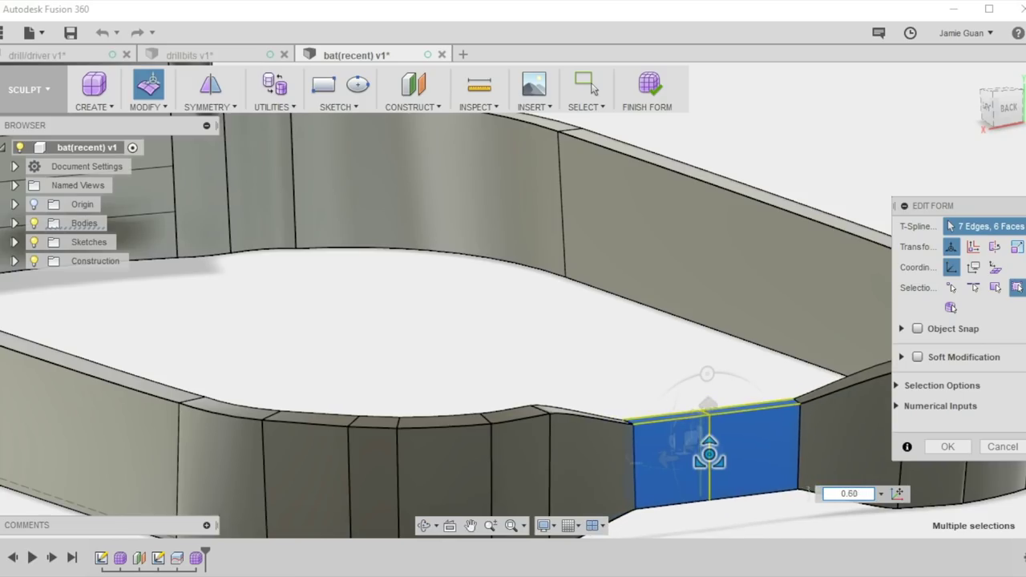
type("-0.05 in")
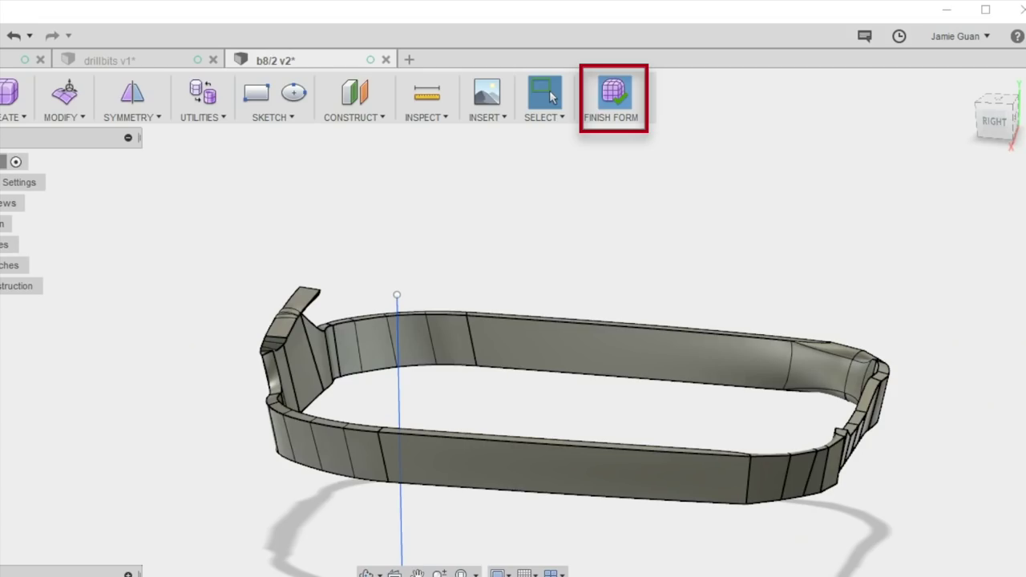
- Finish the form and start extruding the rectangular sketch profile, viewed side-on
left_click(621, 94)
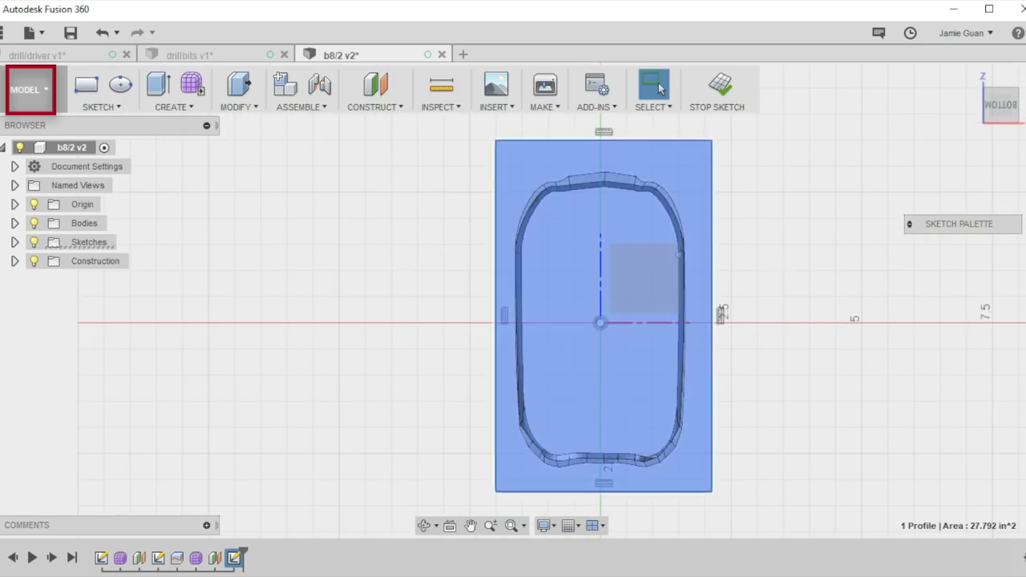
key("e")
middle_click_drag(721, 321, 501, 321, "shift")
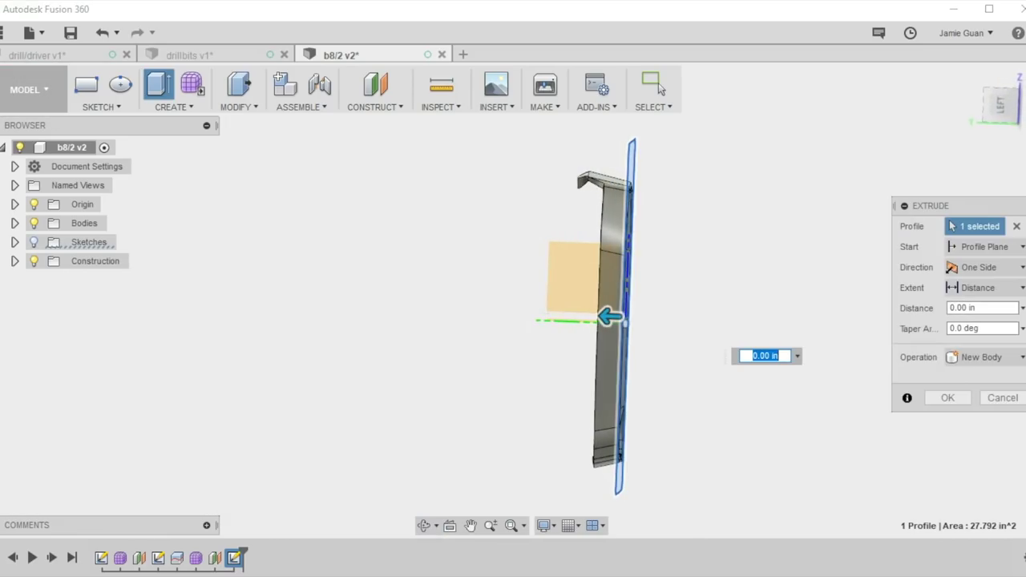
- Drag the extrude arrow to cut the square profile 0.10 in into the holder
left_click_drag(609, 316, 611, 312)
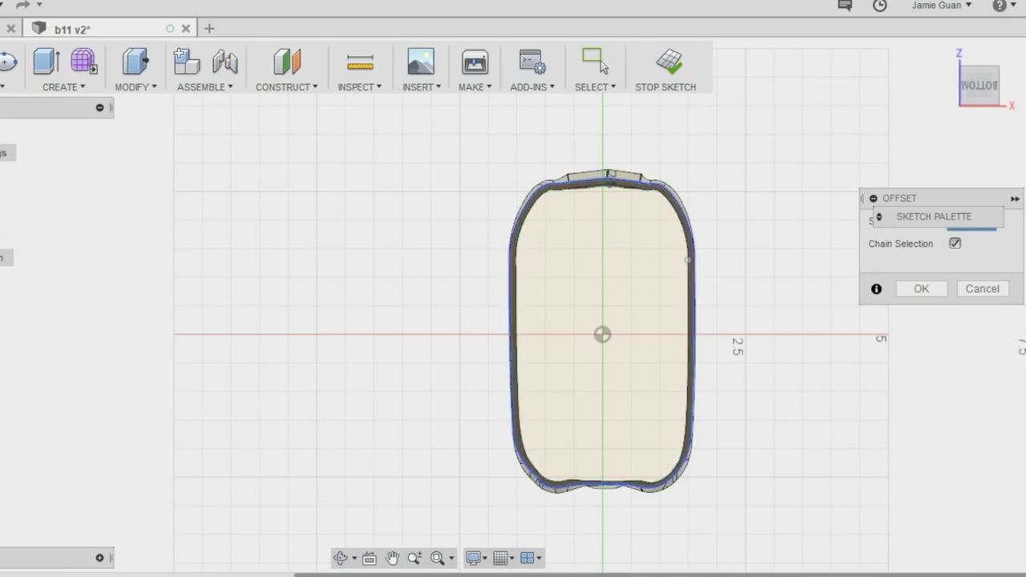
- Commit the 0.039 in outline offset and Press Pull both rim profiles as a Join
key("Return")
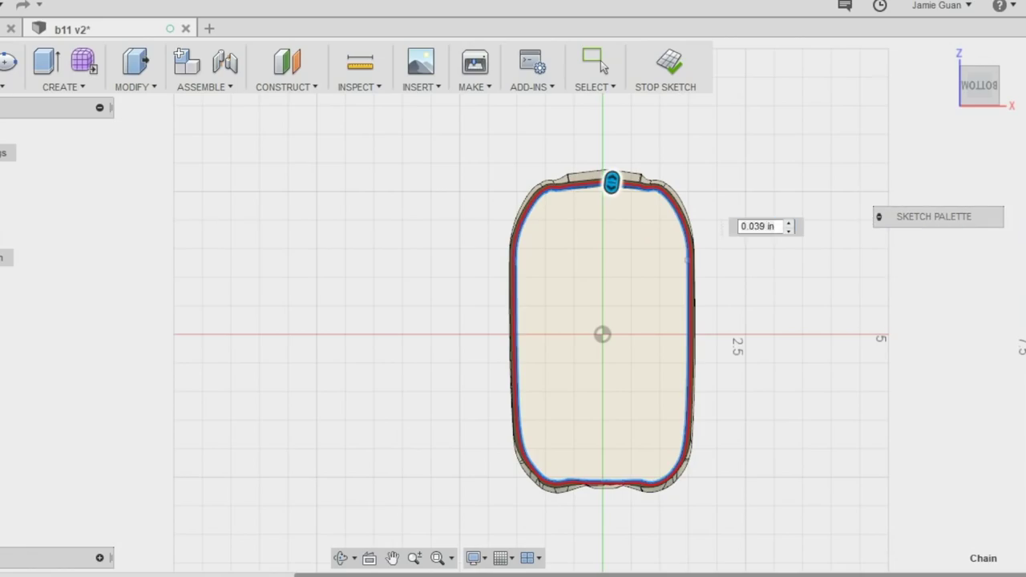
key("q")
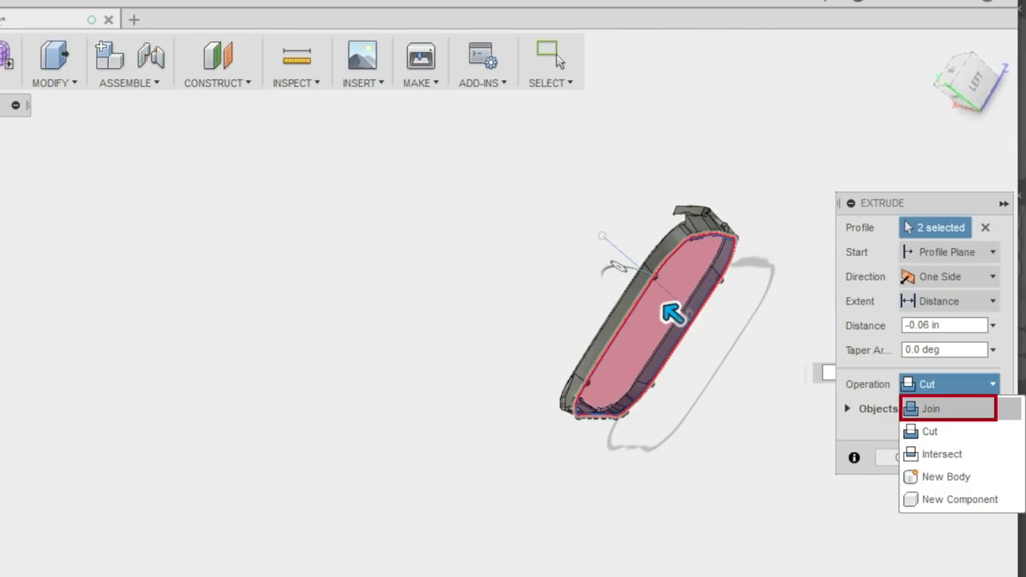
left_click(938, 409)
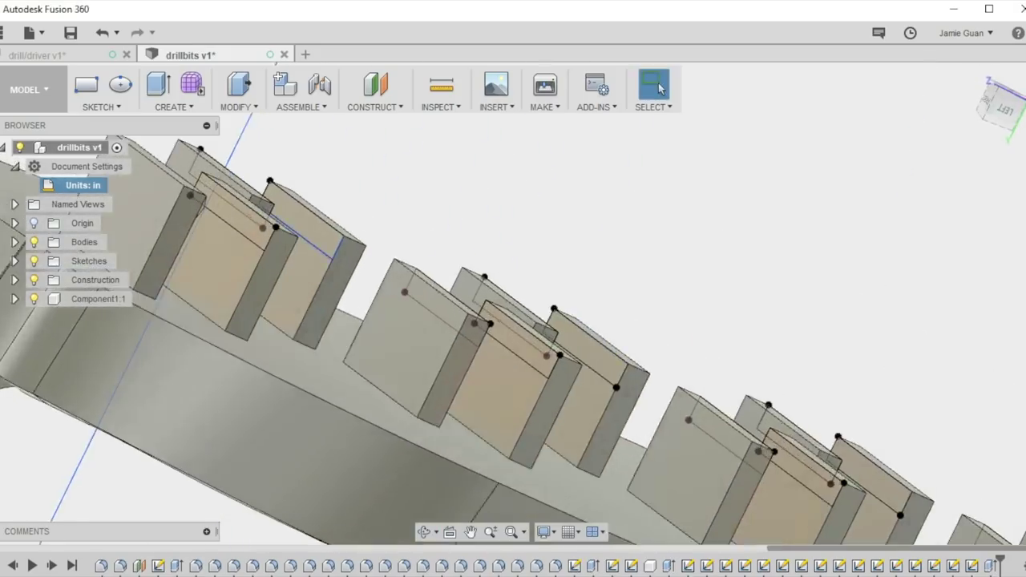
- Extend the first drill-bit plate's top face 0.08 in as a join
key("q")
left_click(210, 202)
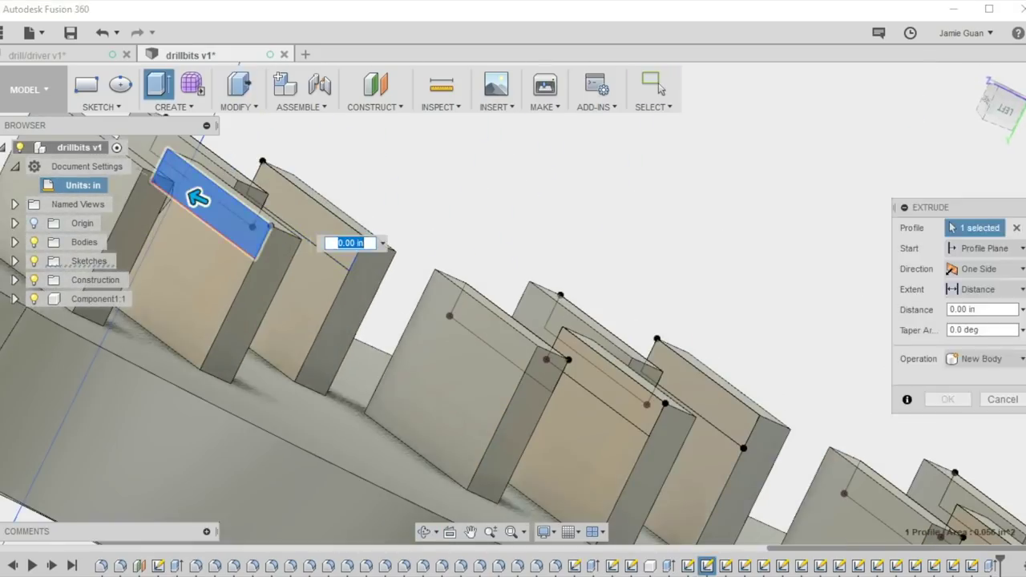
type(".08")
key("Return")
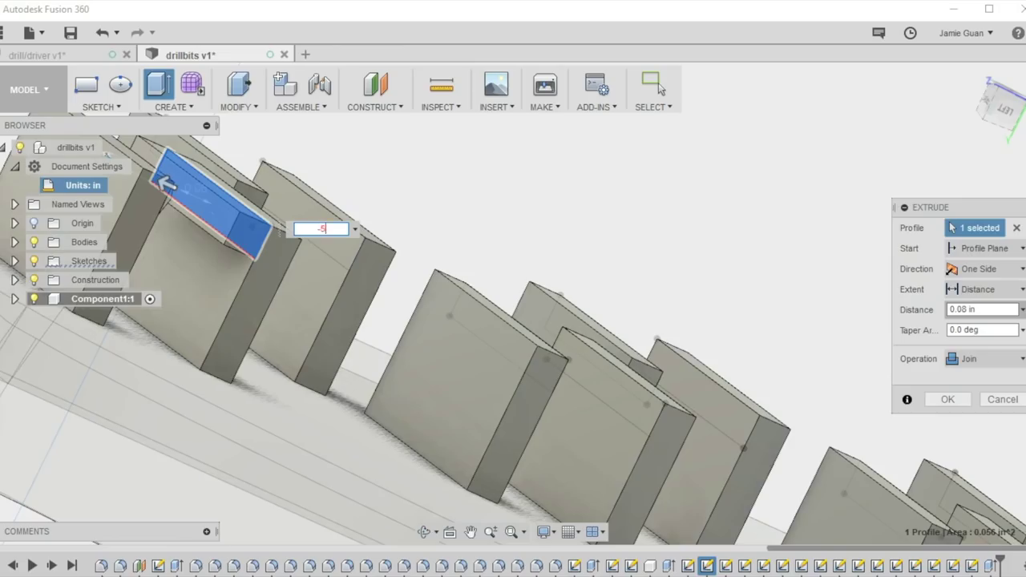
left_click(654, 85)
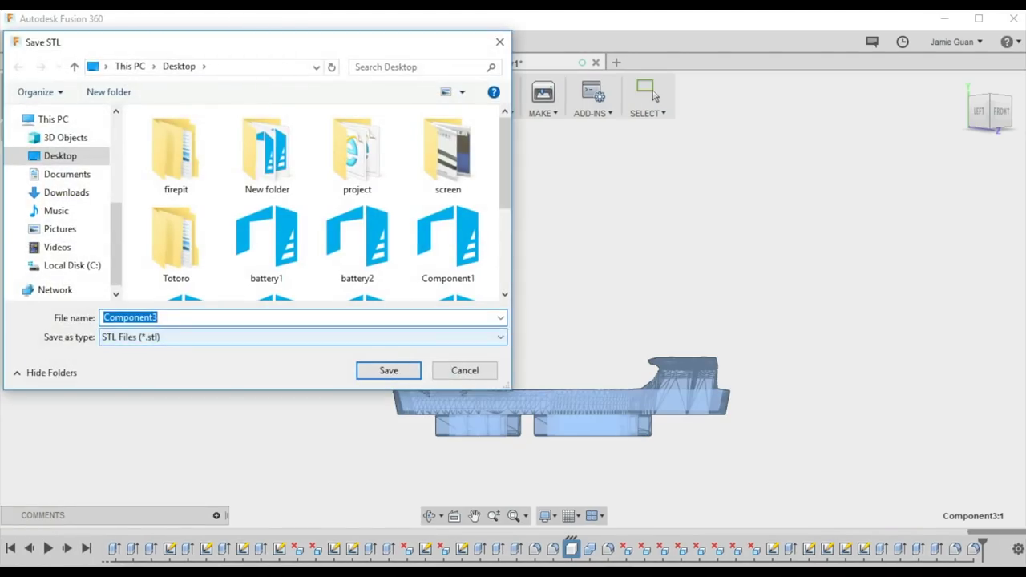
- Save Component3 to the Desktop as battery2.stl
type("battery2.")
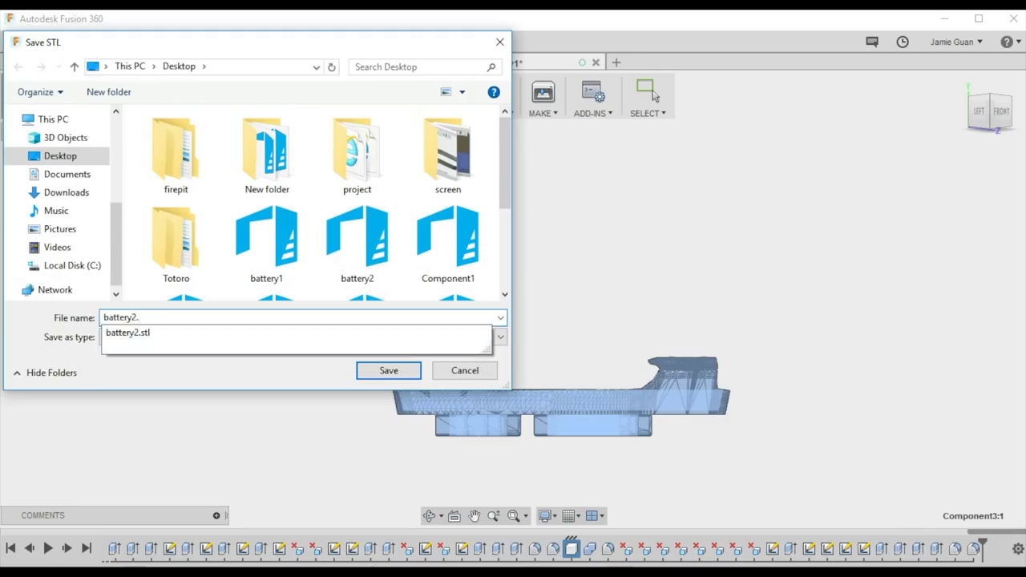
key("Return")
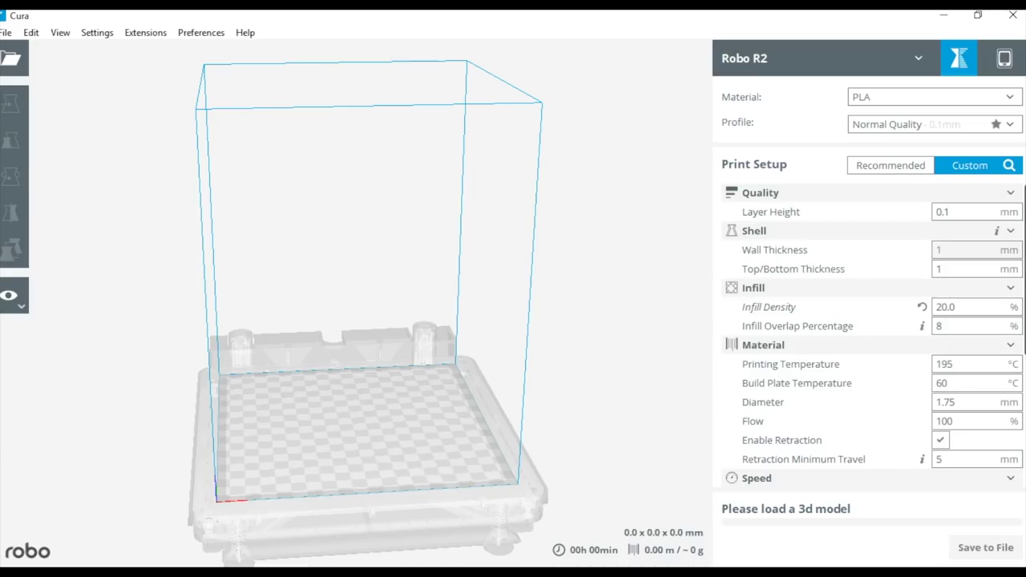
- Load the RR_battery2 model into Cura onto the Robo R2 build plate
left_click(10, 58)
double_click(268, 157)
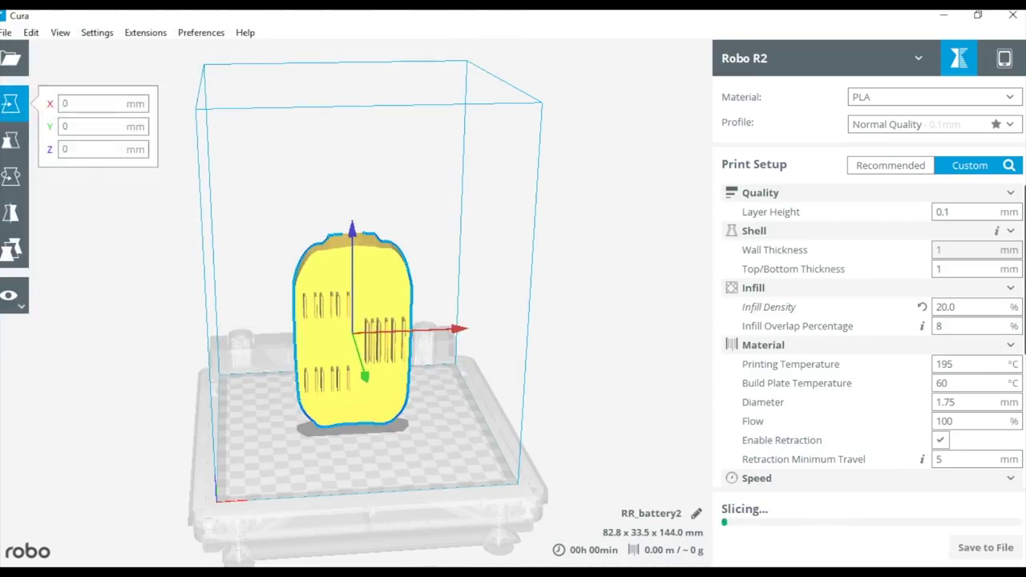
key("r")
- Rotate RR_battery2 onto its side and lay it flat on the build plate
left_click_drag(349, 241, 361, 416)
left_click(111, 186)
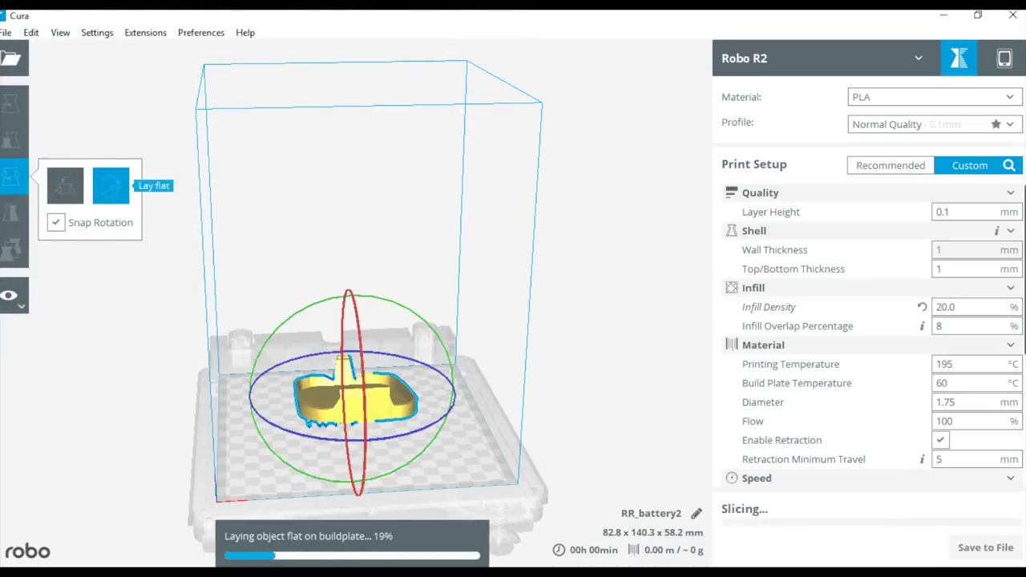
left_click(111, 185)
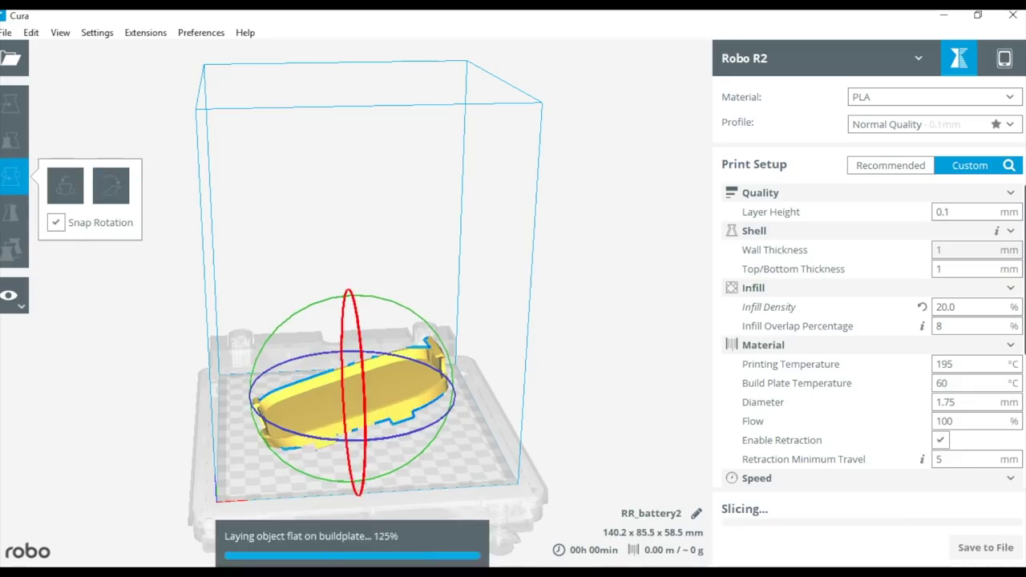
left_click(110, 185)
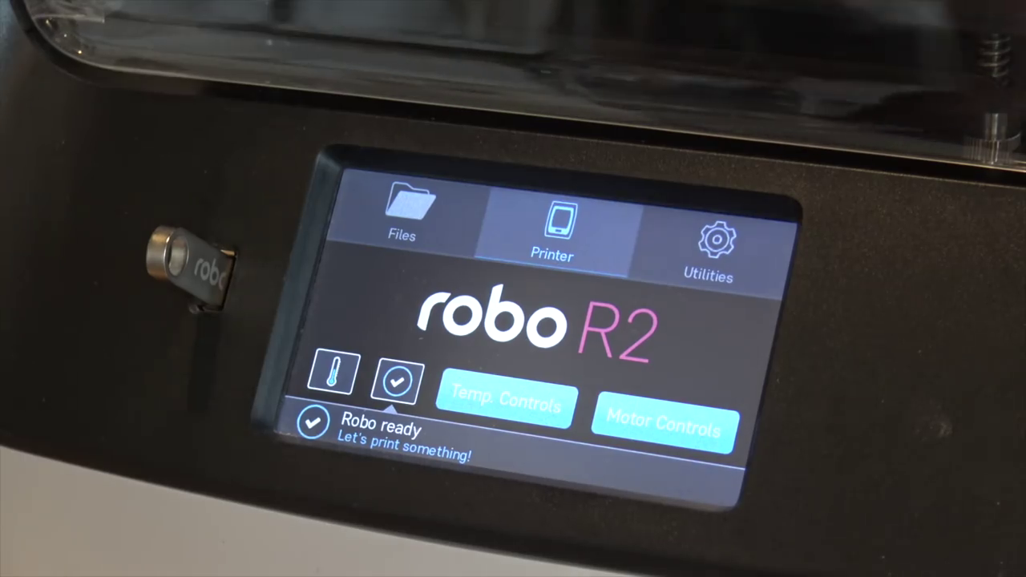
- On the Robo R2 touchscreen, start printing RR_battery2.gcode from the USB drive
left_click(404, 215)
left_click(603, 391)
left_click(377, 231)
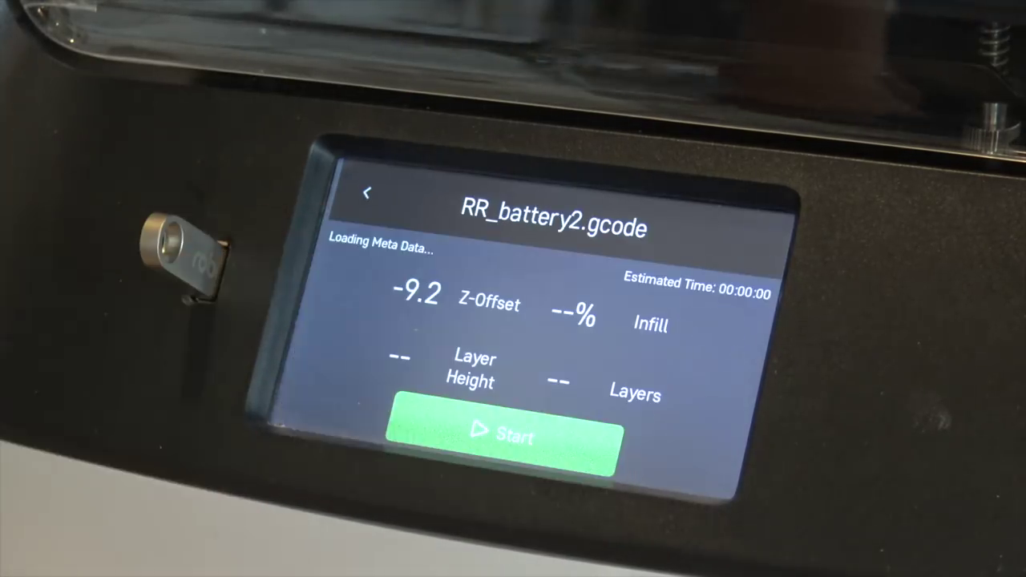
left_click(481, 435)
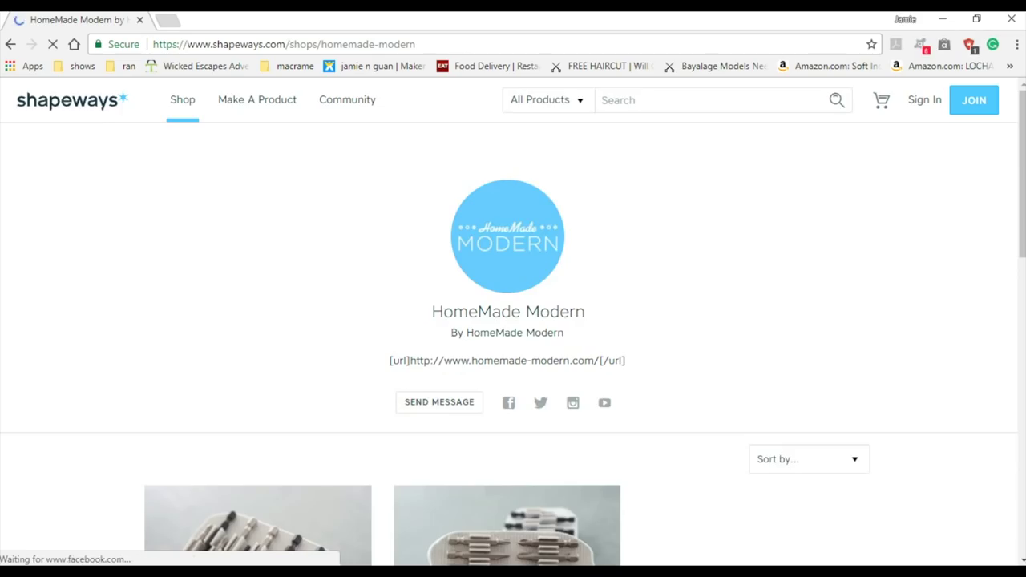
- Browse the Ryobi Battery Attachment 1.0 photos: in hand, with the drill, and the white render
scroll(513, 321, "down", 4)
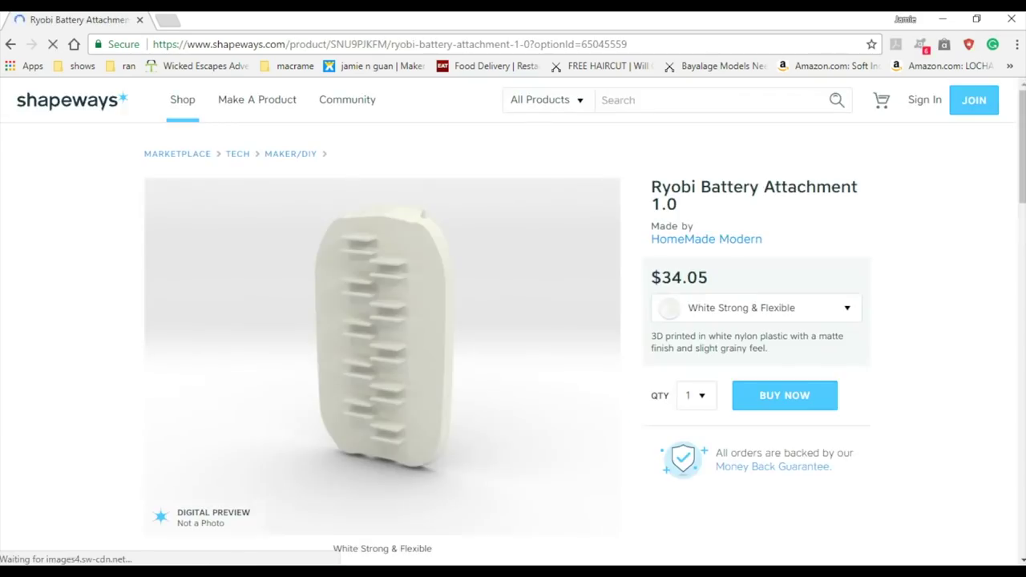
scroll(513, 320, "down", 1)
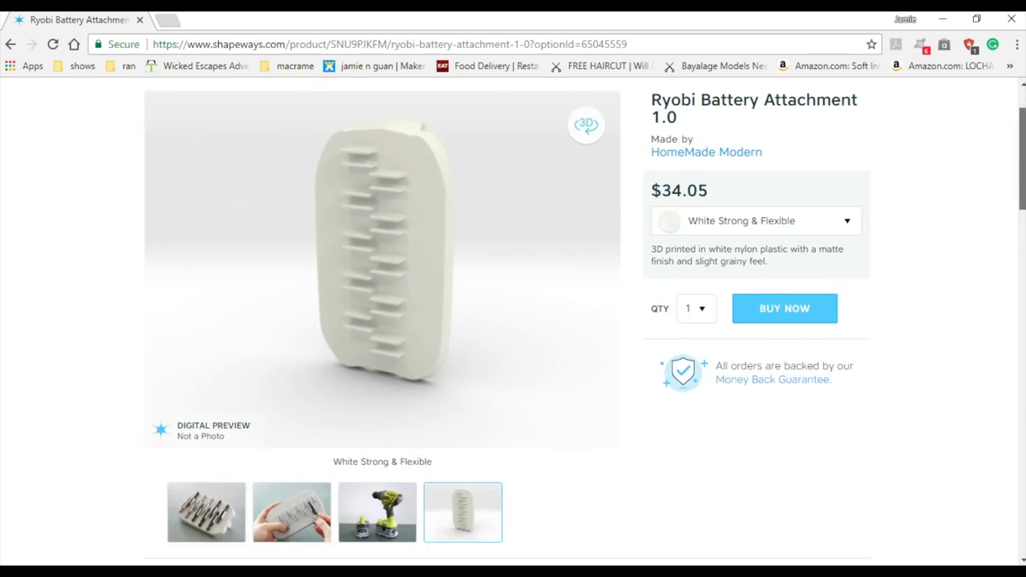
left_click(291, 512)
left_click(377, 512)
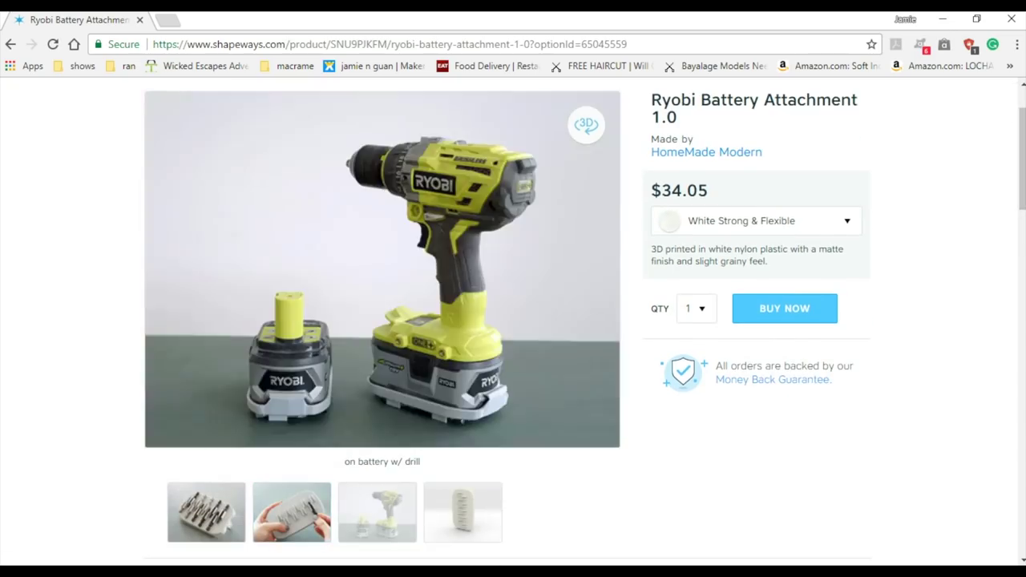
left_click(462, 512)
- Keep White Strong & Flexible as the material, buy one attachment, and view the cart
left_click(755, 220)
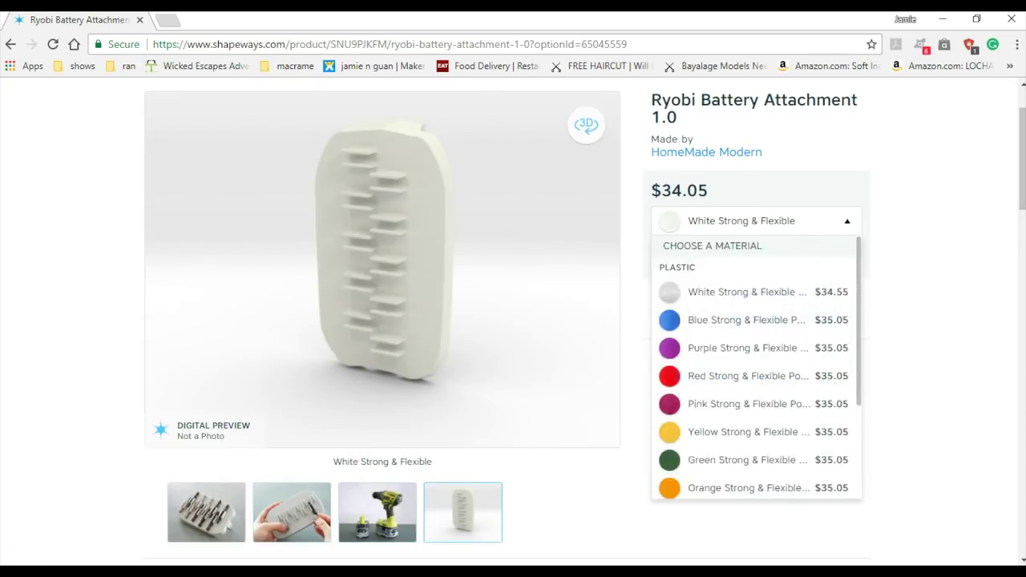
left_click(769, 291)
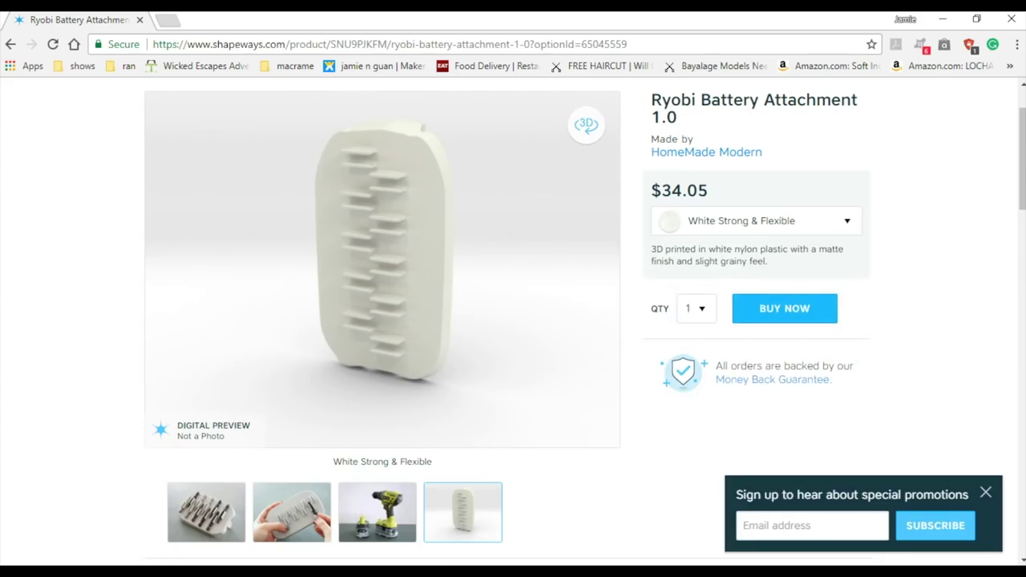
left_click(784, 307)
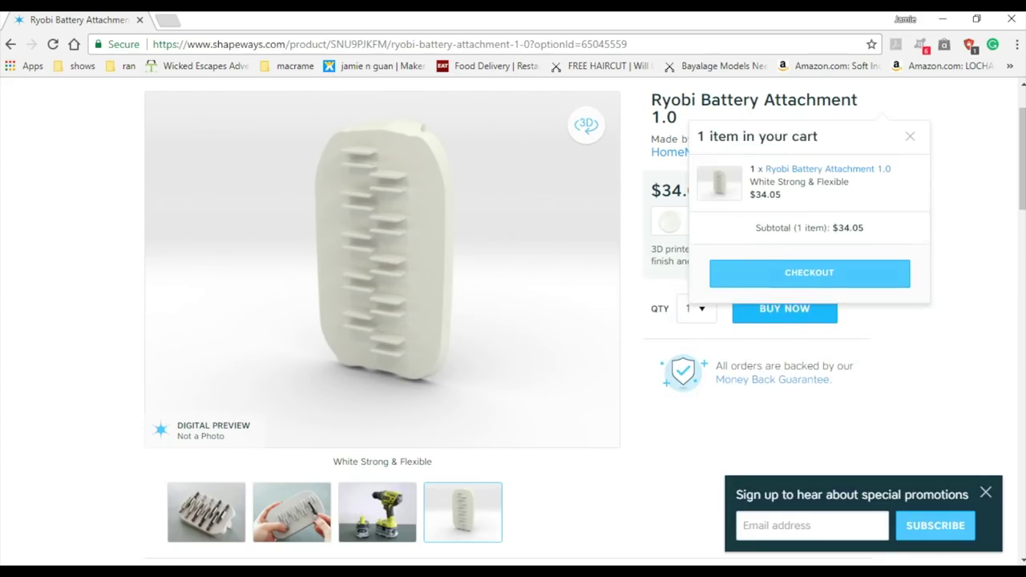
left_click(809, 270)
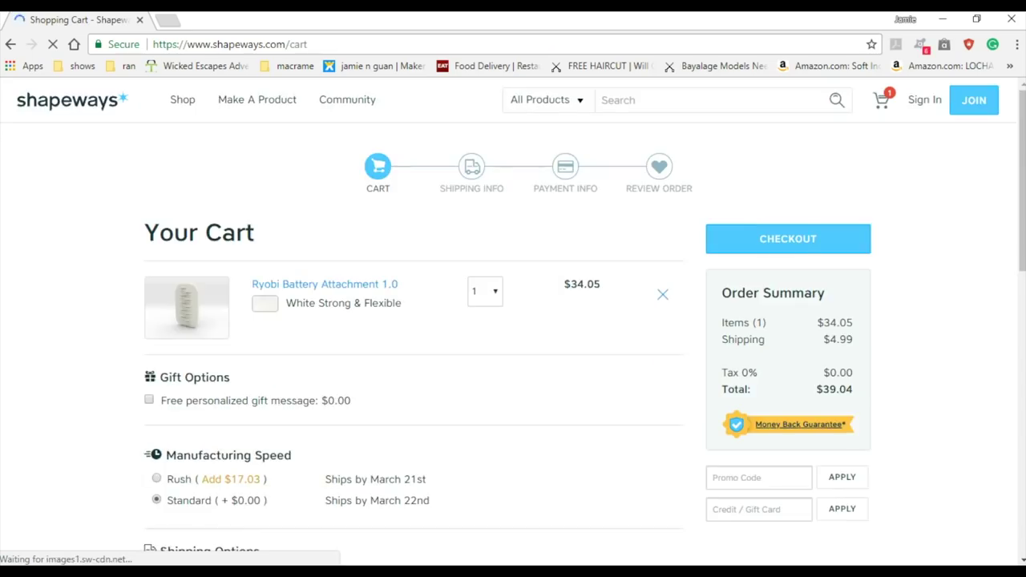